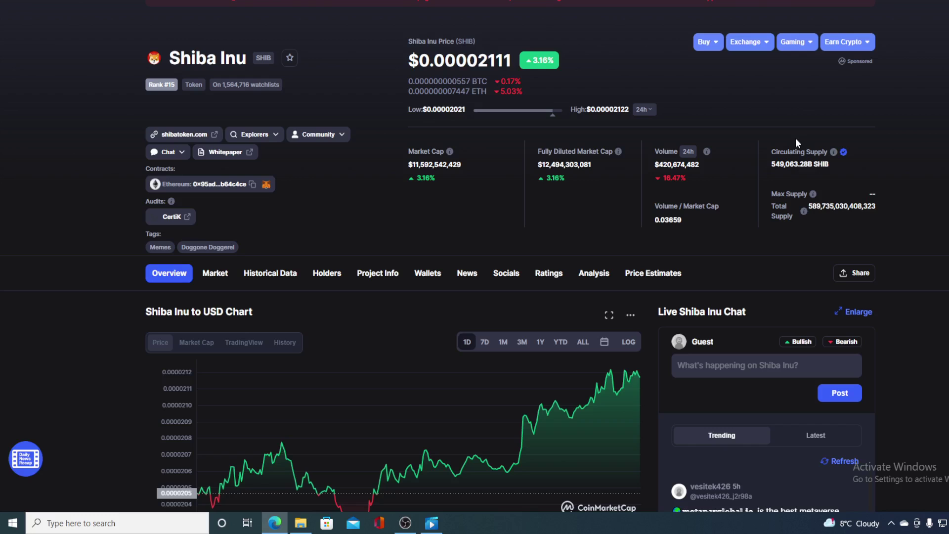
scroll(810, 195, "down", 1)
scroll(900, 209, "down", 2)
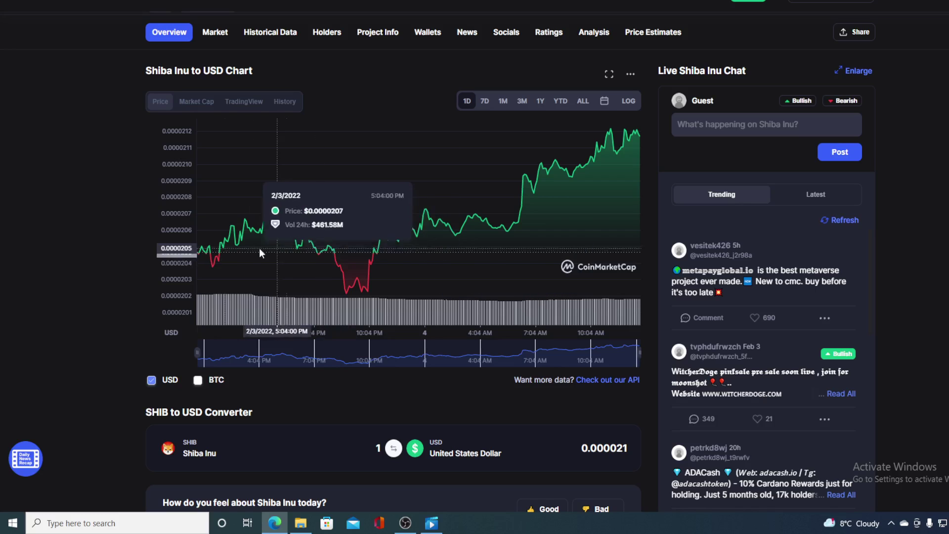
mouse_move(373, 166)
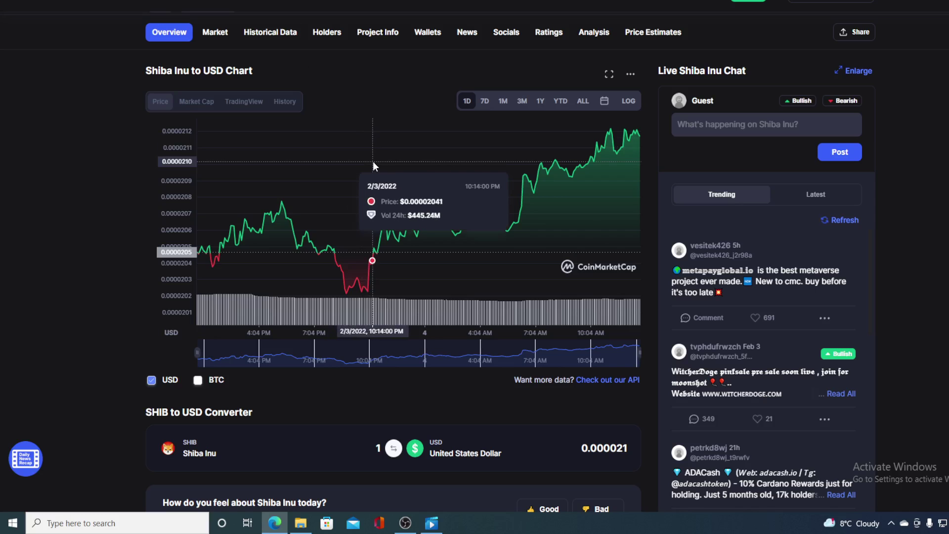
View the Shiba Inu price chart over 7 days, then return it to the 1-day range.
left_click(486, 102)
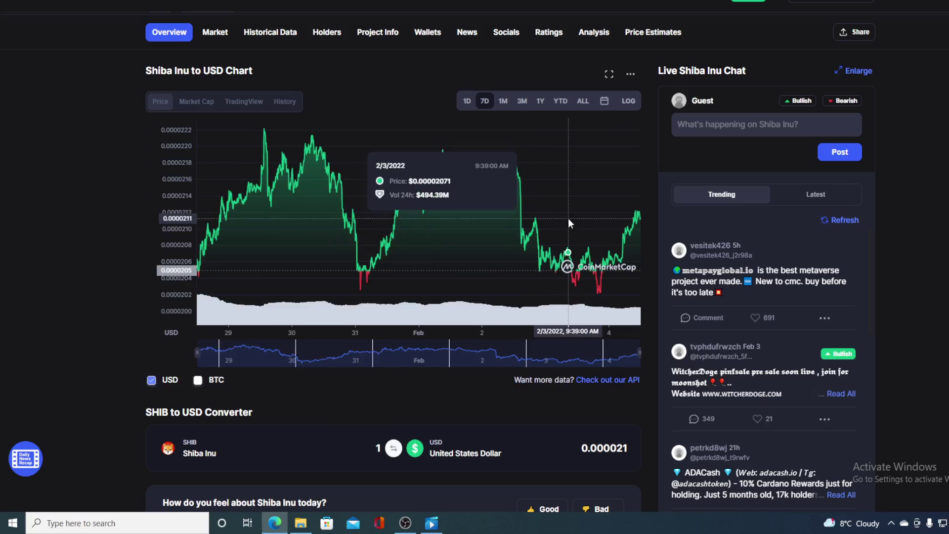
left_click(468, 102)
scroll(468, 110, "down", 3)
scroll(467, 111, "down", 7)
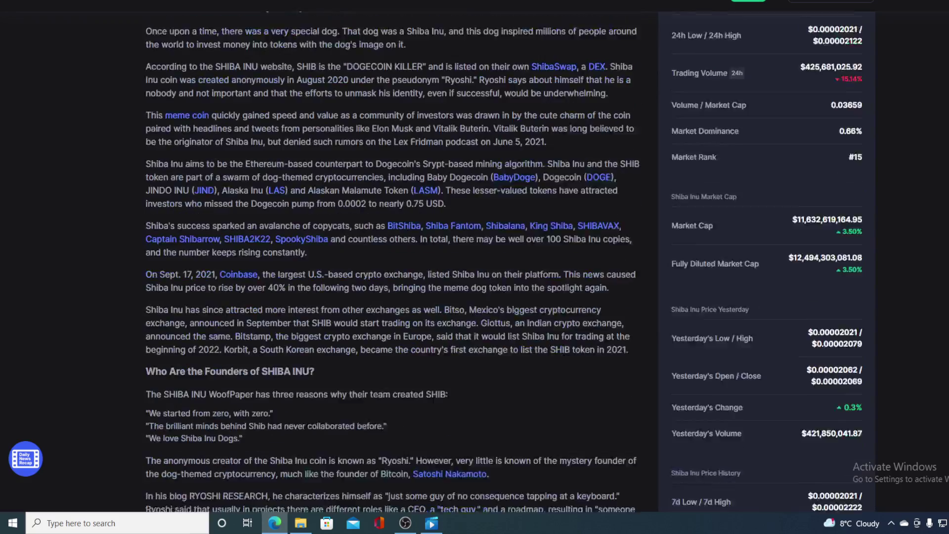
scroll(393, 259, "down", 5)
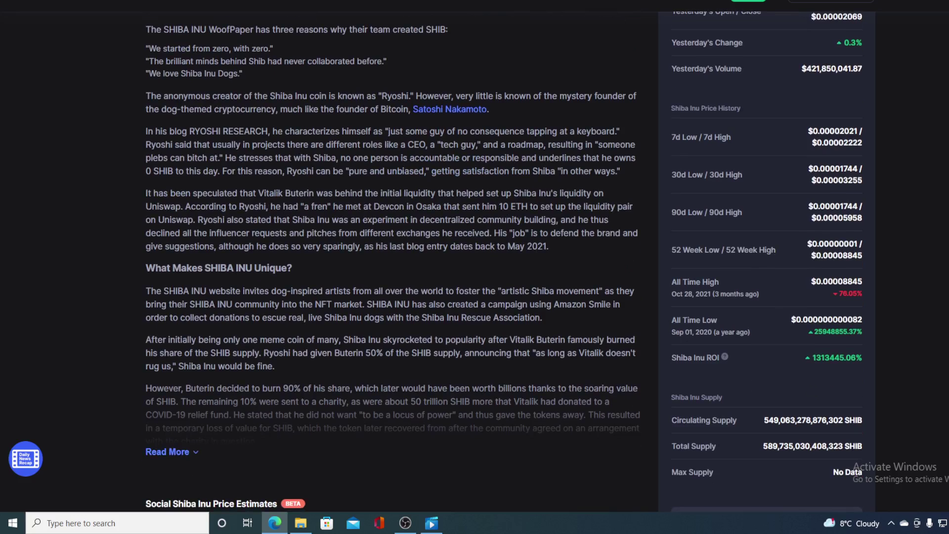
scroll(475, 259, "up", 4)
scroll(475, 260, "up", 5)
scroll(475, 260, "up", 5)
scroll(474, 259, "up", 5)
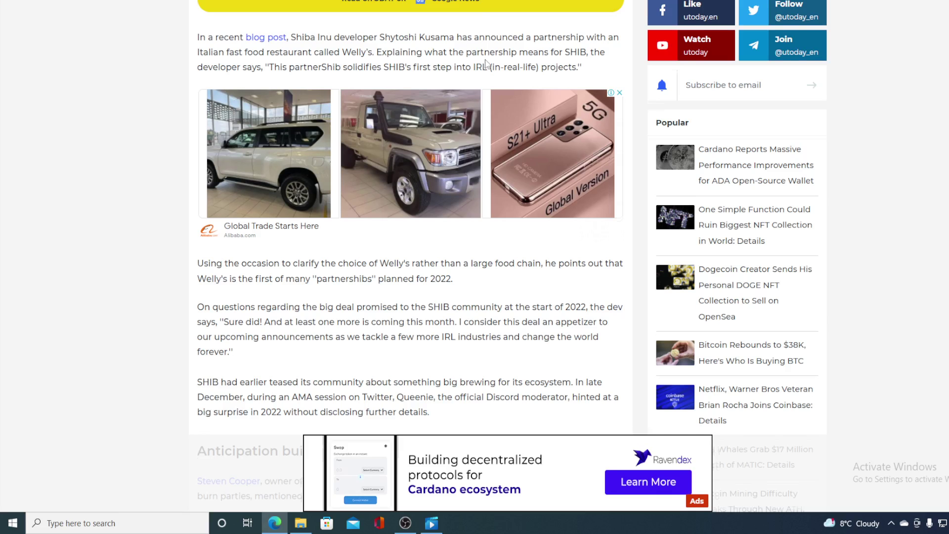
scroll(486, 65, "up", 5)
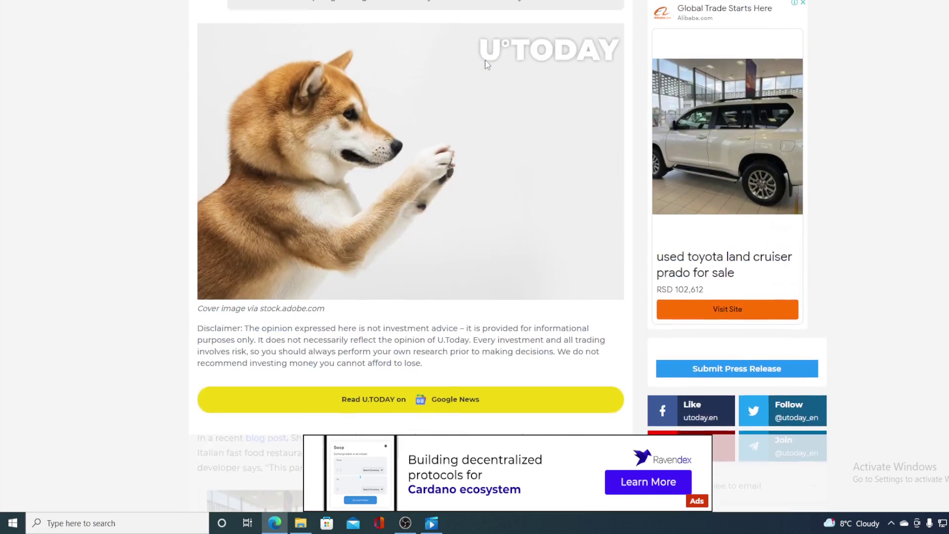
scroll(486, 65, "up", 5)
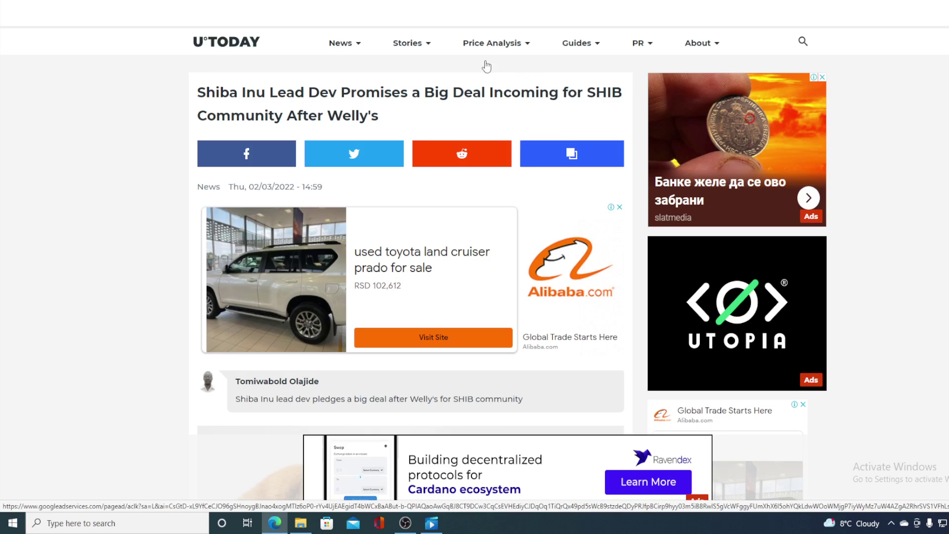
scroll(487, 66, "down", 2)
scroll(445, 67, "down", 4)
scroll(460, 97, "down", 3)
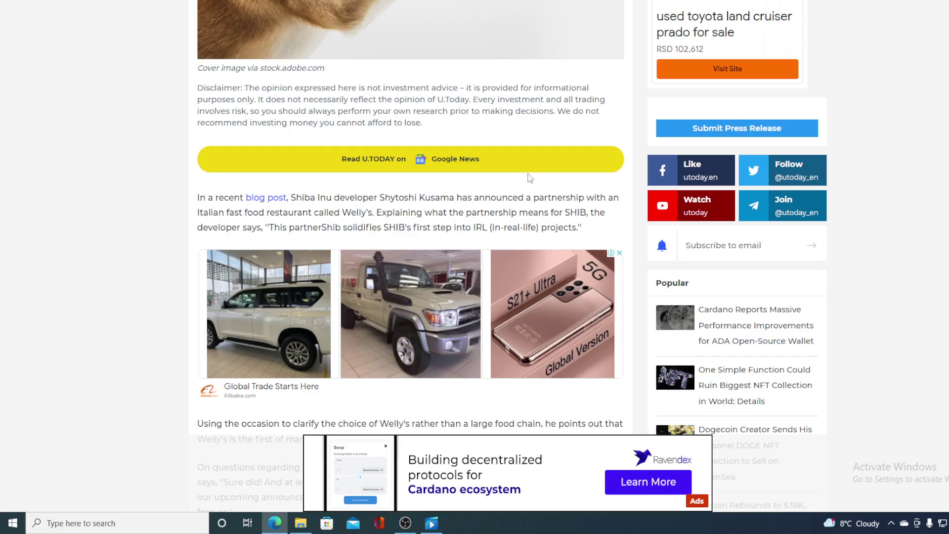
scroll(528, 178, "down", 2)
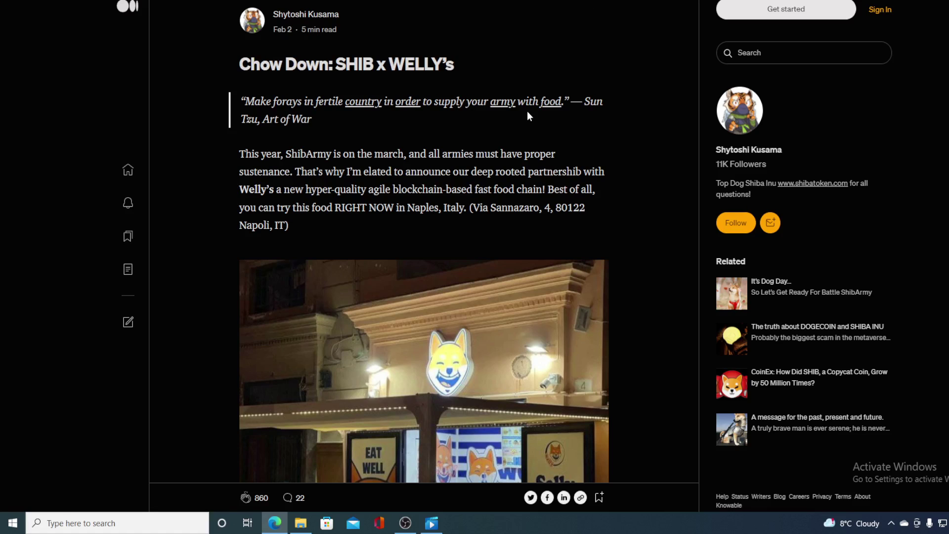
scroll(527, 110, "down", 3)
scroll(527, 110, "down", 3)
scroll(528, 111, "down", 4)
scroll(527, 111, "down", 5)
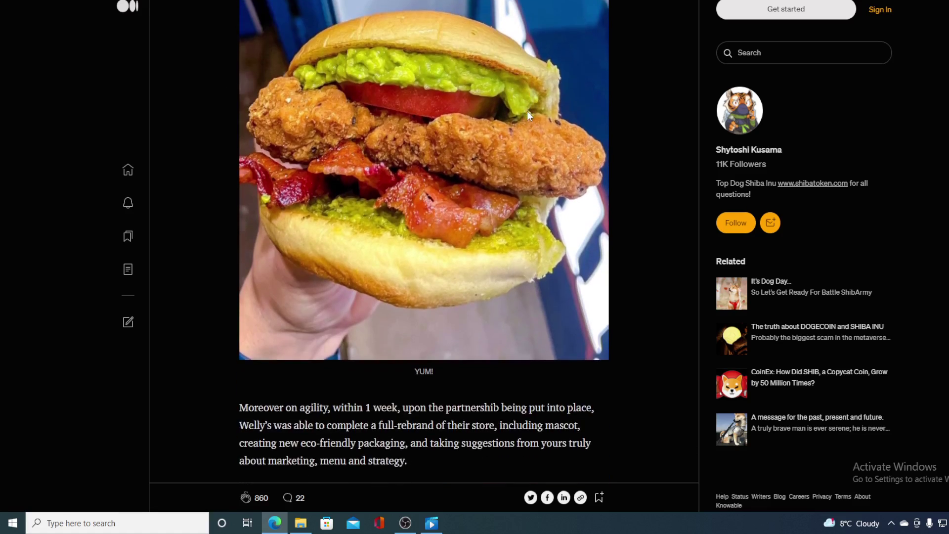
scroll(527, 111, "down", 4)
scroll(527, 110, "down", 4)
scroll(527, 111, "down", 3)
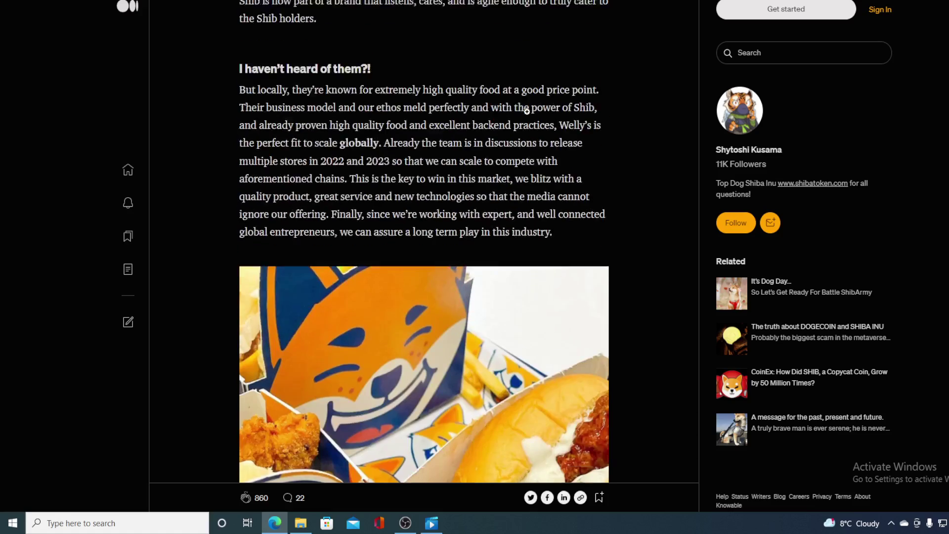
scroll(527, 111, "down", 4)
scroll(530, 113, "down", 4)
scroll(530, 112, "down", 3)
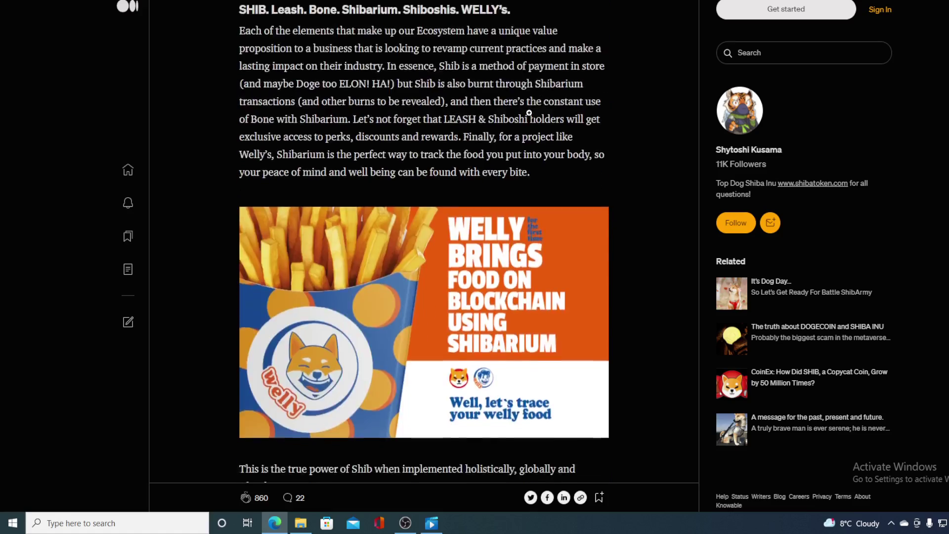
scroll(529, 113, "up", 5)
scroll(529, 113, "up", 4)
scroll(528, 113, "up", 4)
scroll(529, 113, "up", 5)
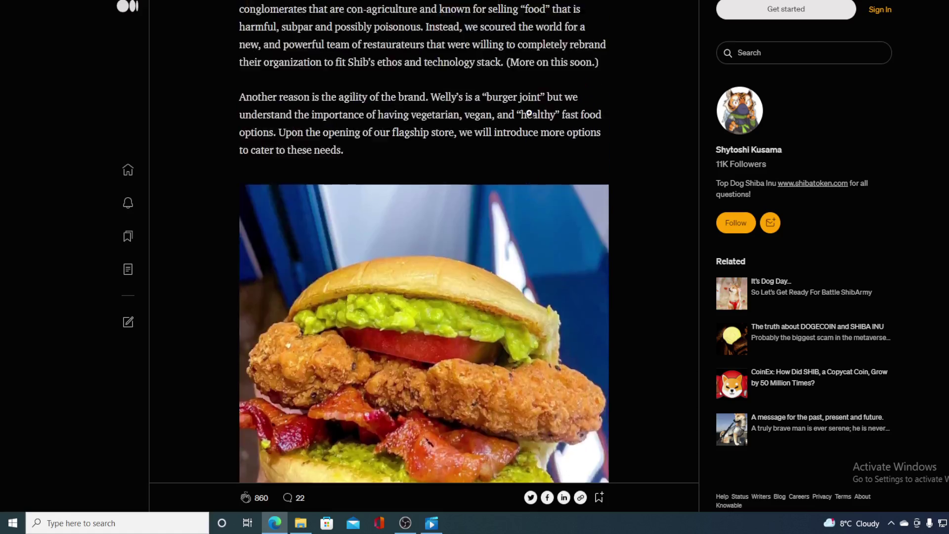
scroll(529, 113, "up", 4)
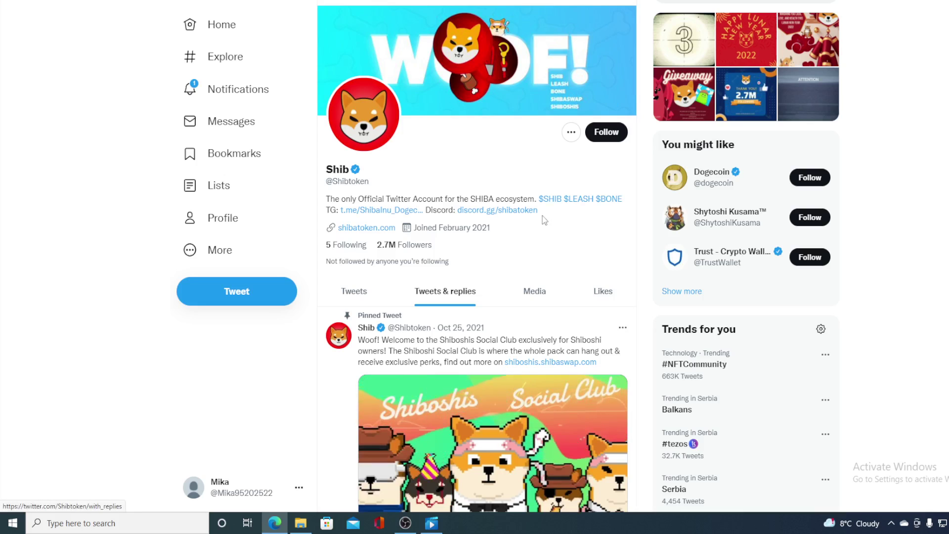
scroll(542, 215, "down", 4)
scroll(542, 216, "down", 5)
scroll(542, 219, "down", 5)
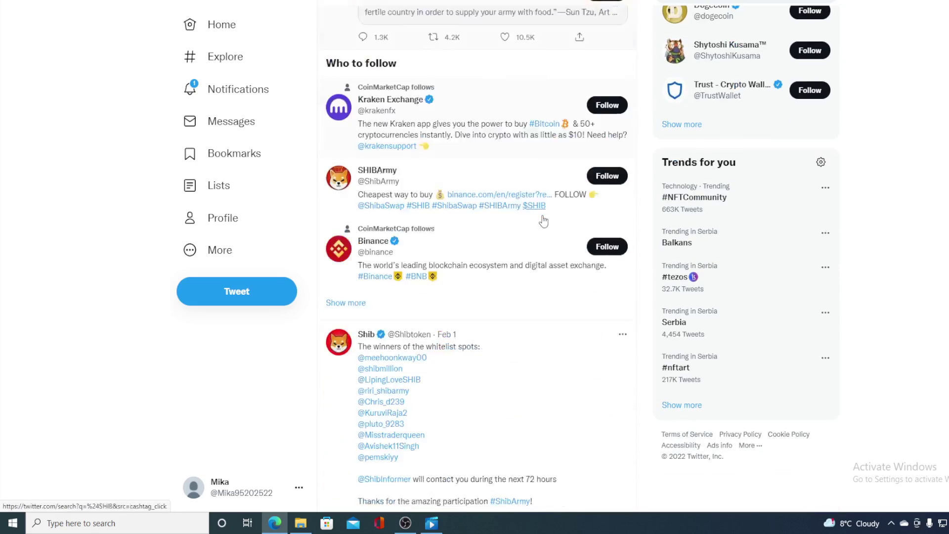
scroll(542, 219, "down", 5)
scroll(542, 218, "down", 4)
scroll(543, 220, "down", 5)
scroll(543, 220, "down", 5)
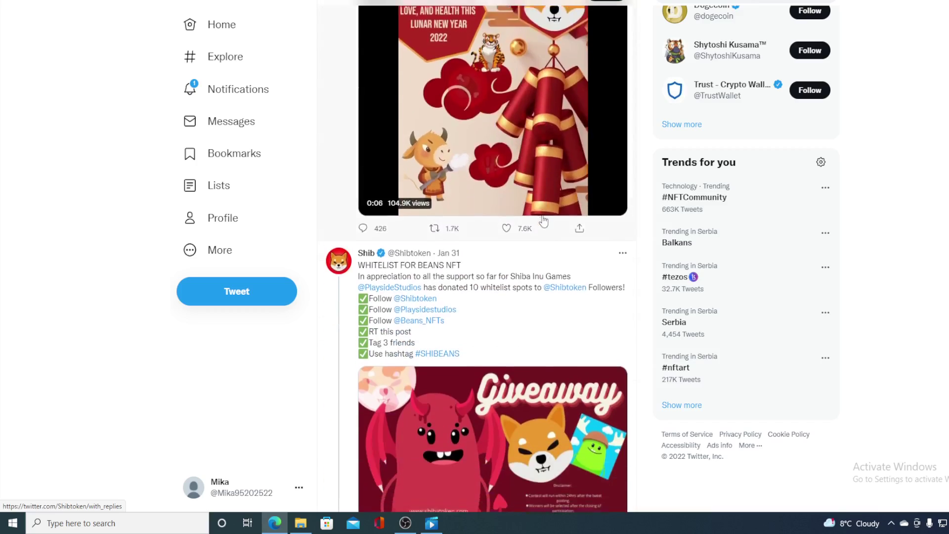
scroll(543, 219, "up", 5)
scroll(543, 219, "up", 5)
scroll(544, 220, "up", 5)
scroll(543, 220, "up", 5)
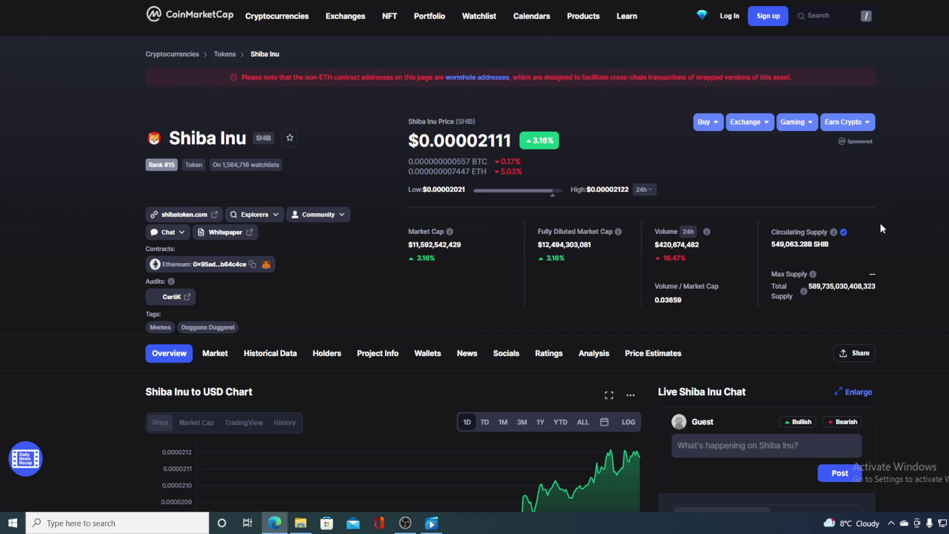
scroll(930, 227, "down", 4)
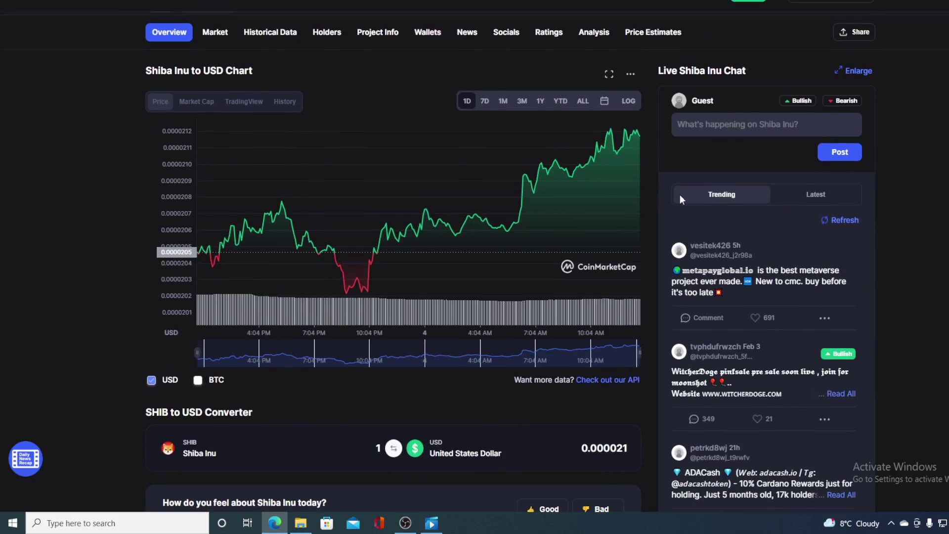